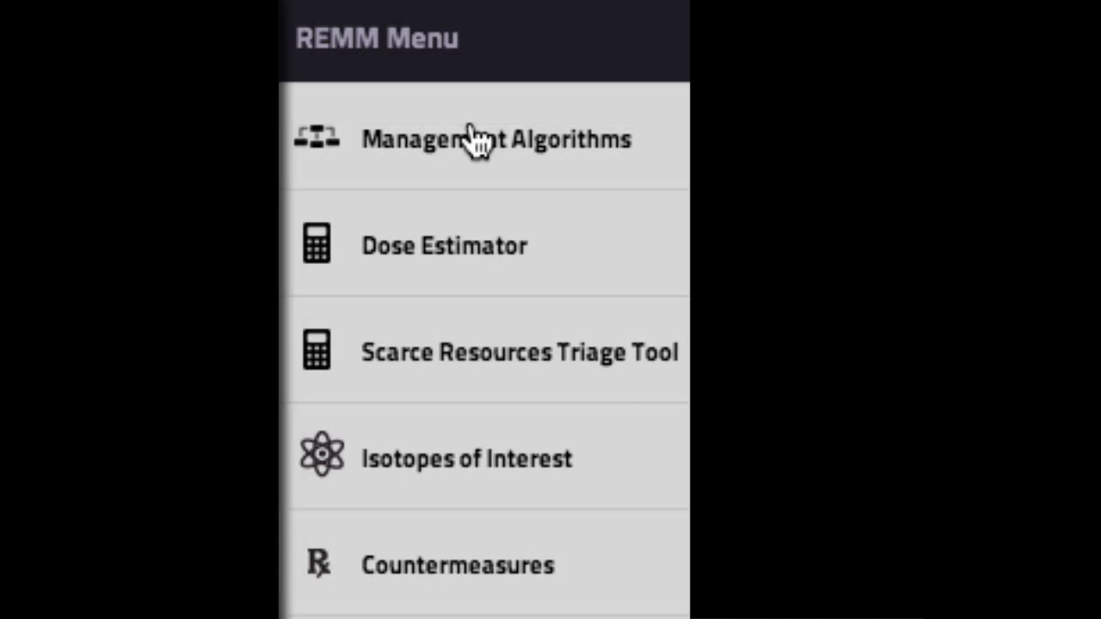
# Preview the evaluation, contamination and acute radiation syndrome flowcharts, returning to the Management Algorithms list.
pyautogui.click(473, 139)
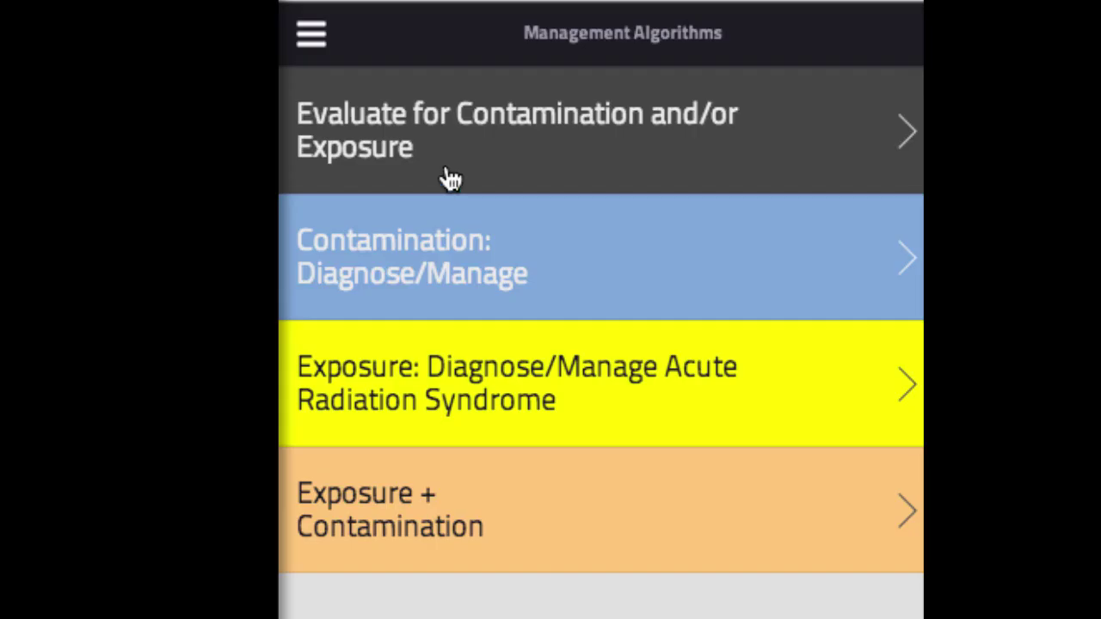
pyautogui.click(378, 138)
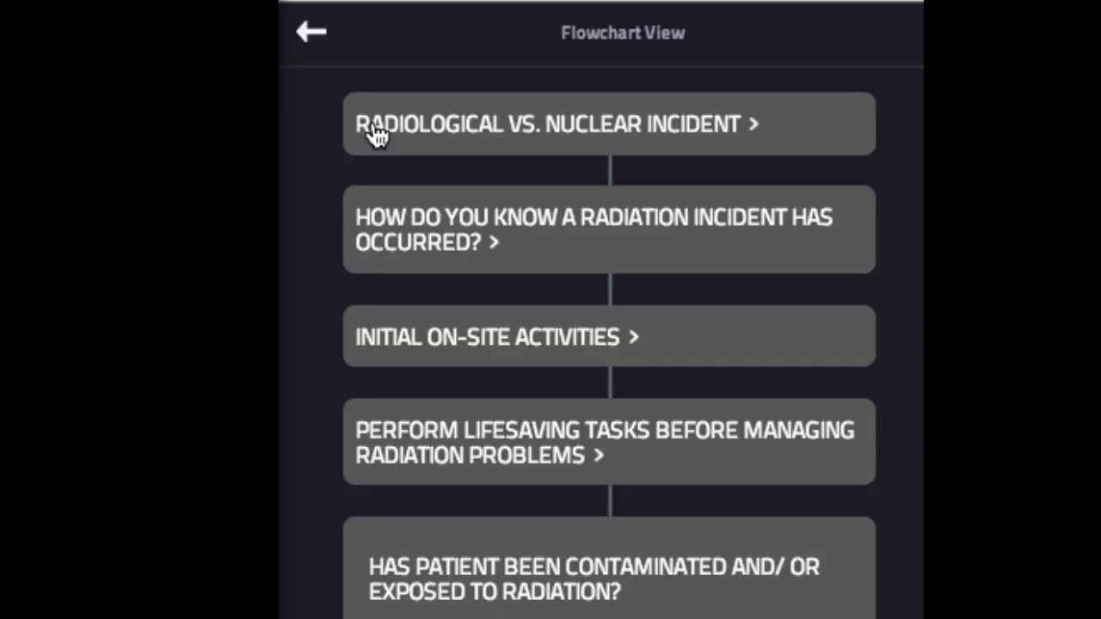
pyautogui.click(327, 40)
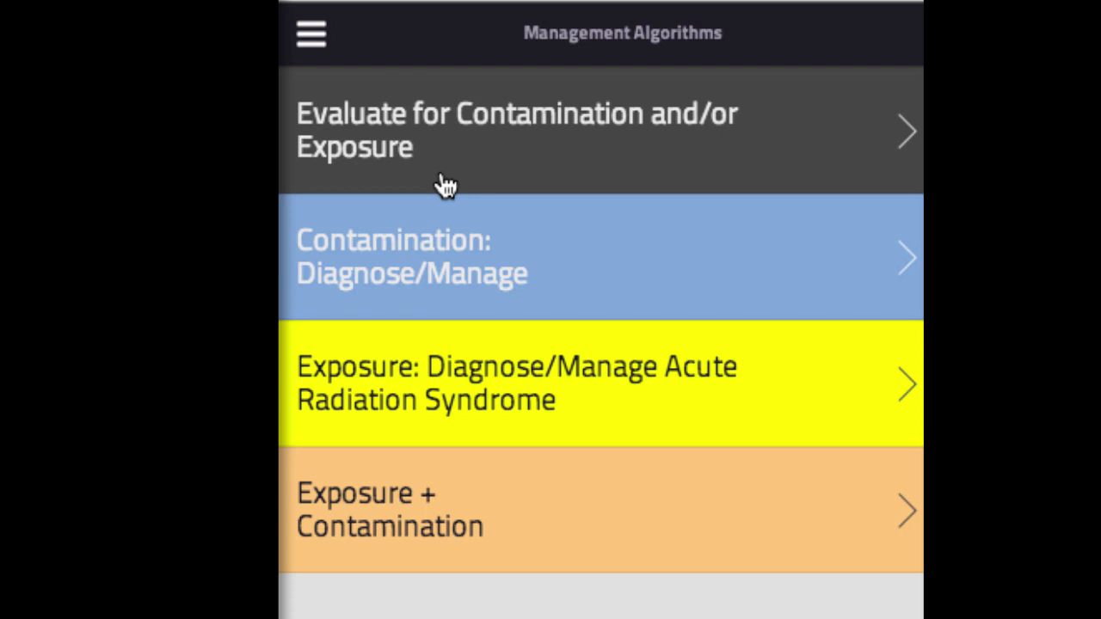
pyautogui.click(410, 250)
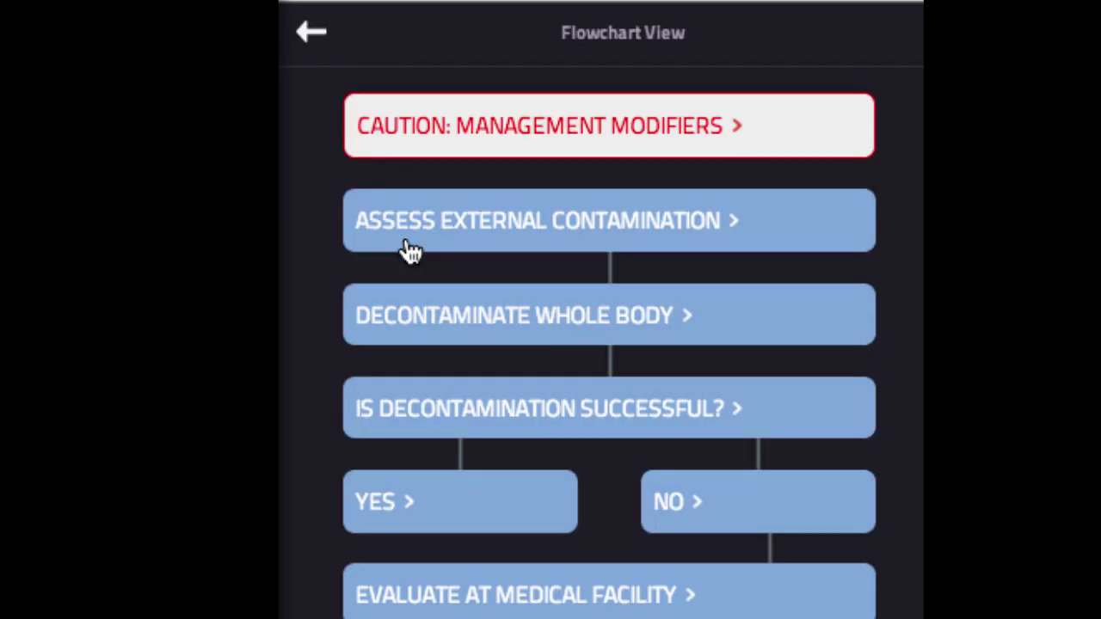
pyautogui.click(320, 43)
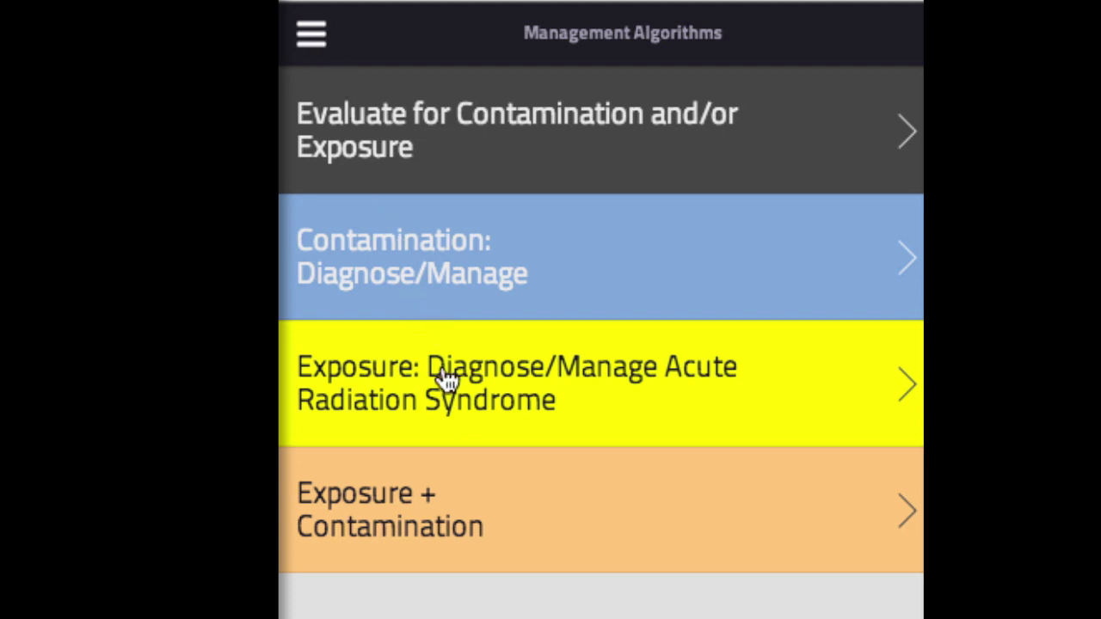
pyautogui.click(444, 377)
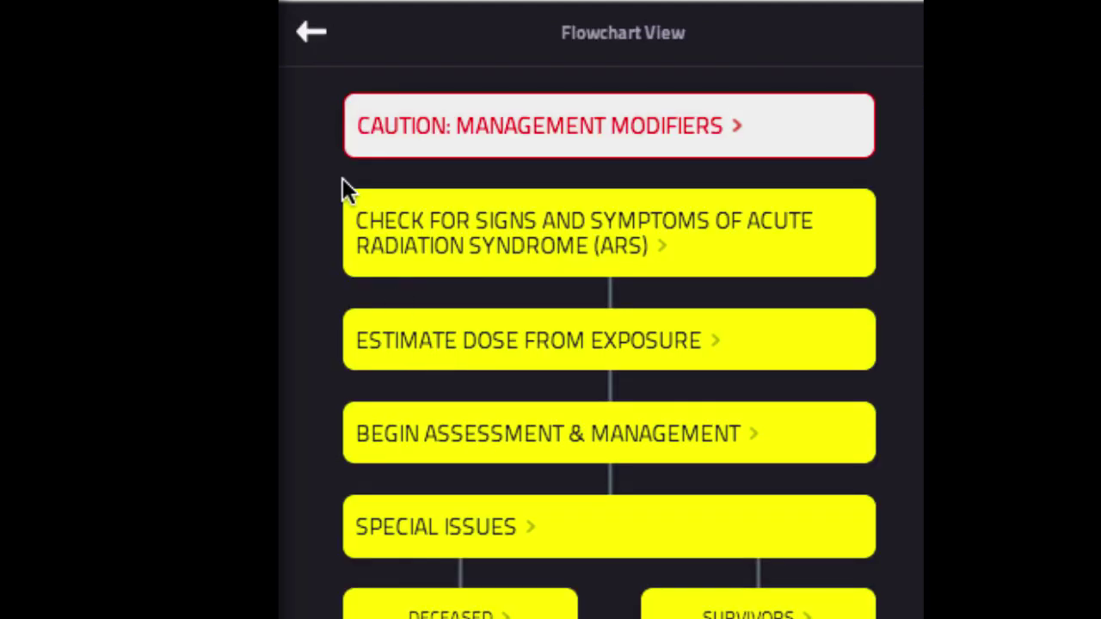
pyautogui.click(320, 39)
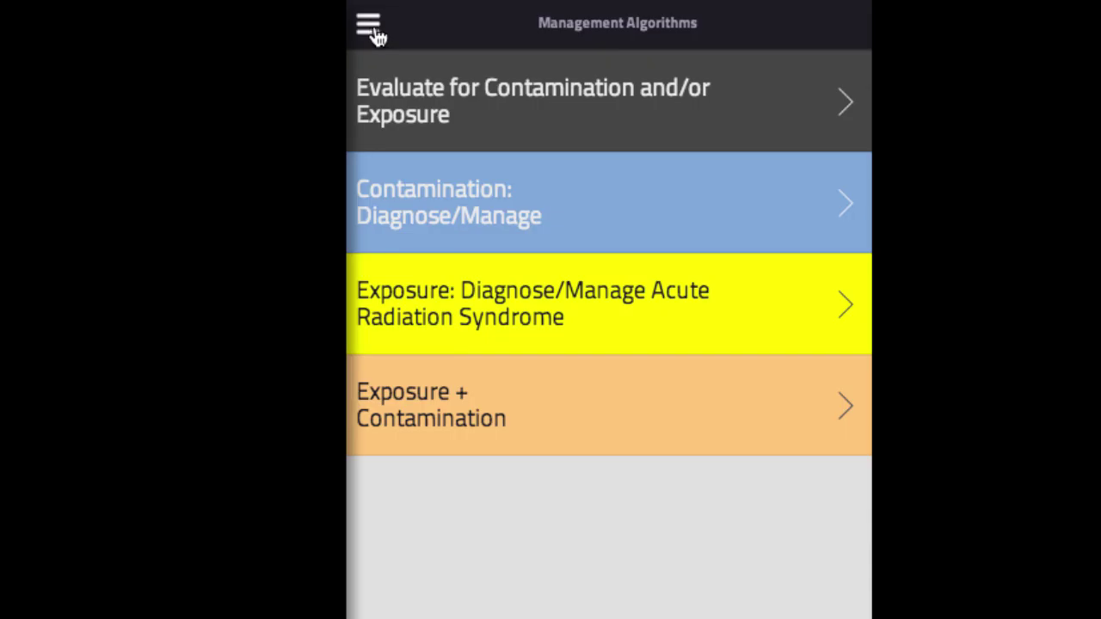
# Open the Exposure + Contamination flowchart and its Begin Assessment & Management details.
pyautogui.click(457, 394)
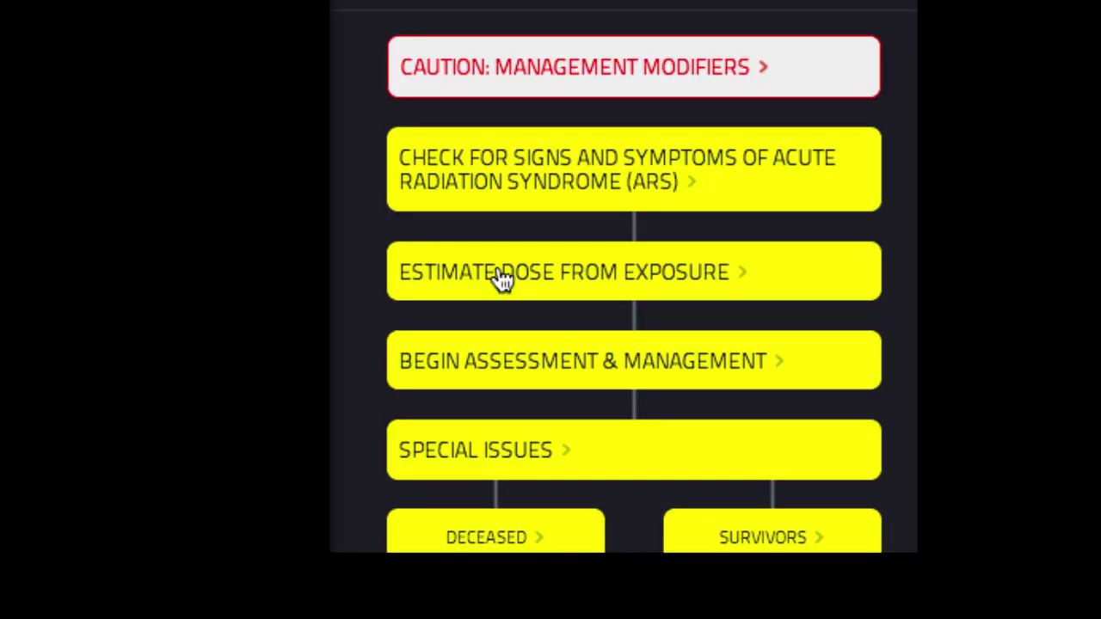
pyautogui.click(504, 369)
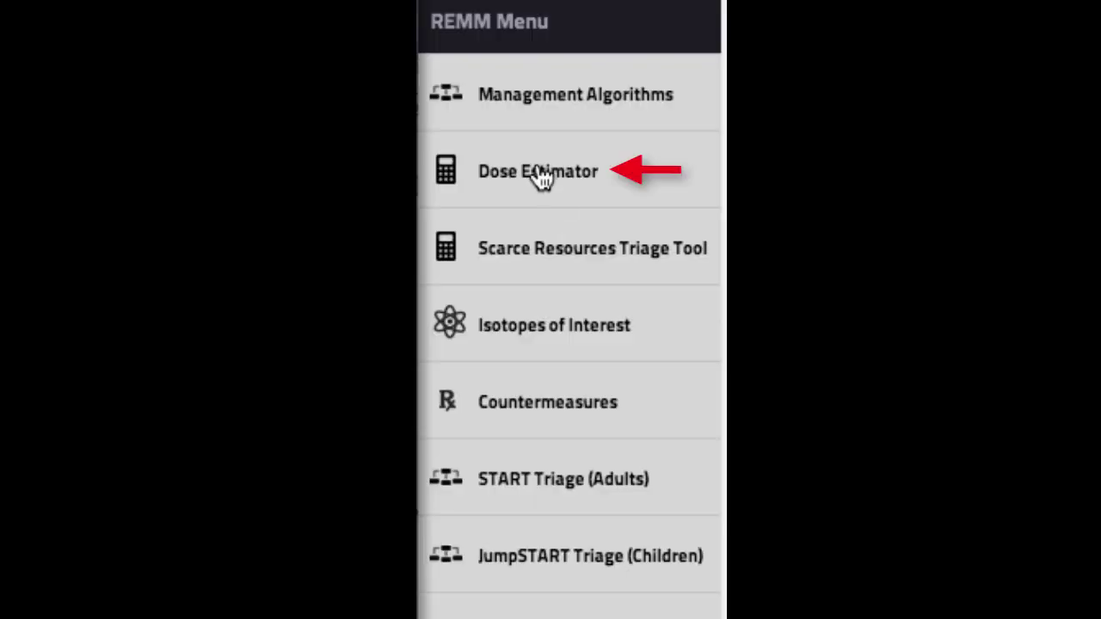
# Open the lymphocyte depletion kinetics estimator and set the exposure date to 2/18/2014.
pyautogui.click(540, 177)
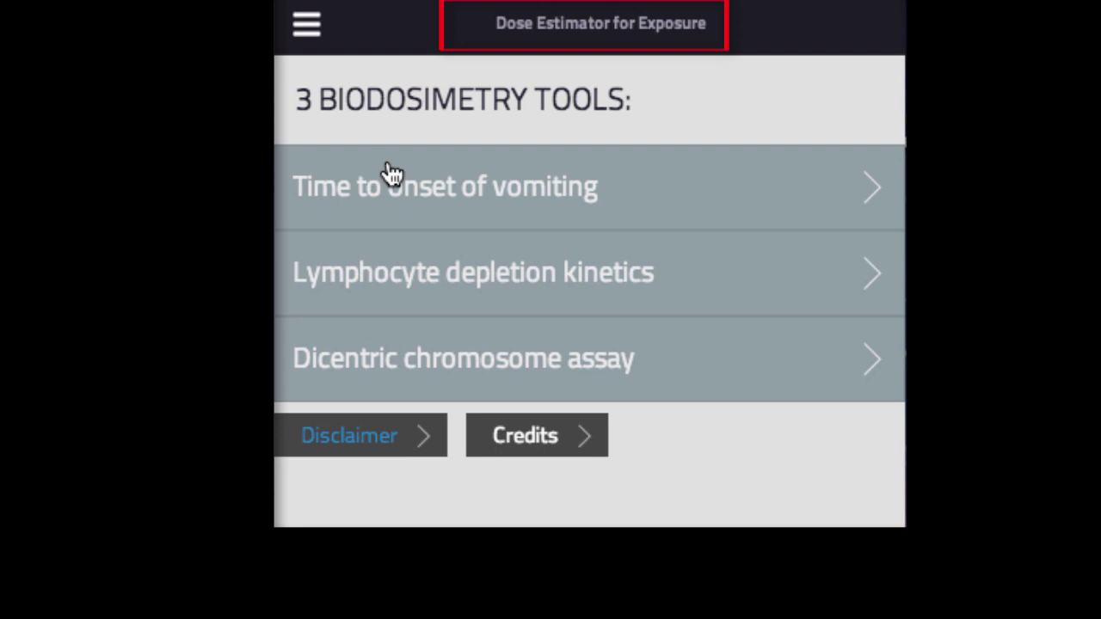
pyautogui.click(433, 282)
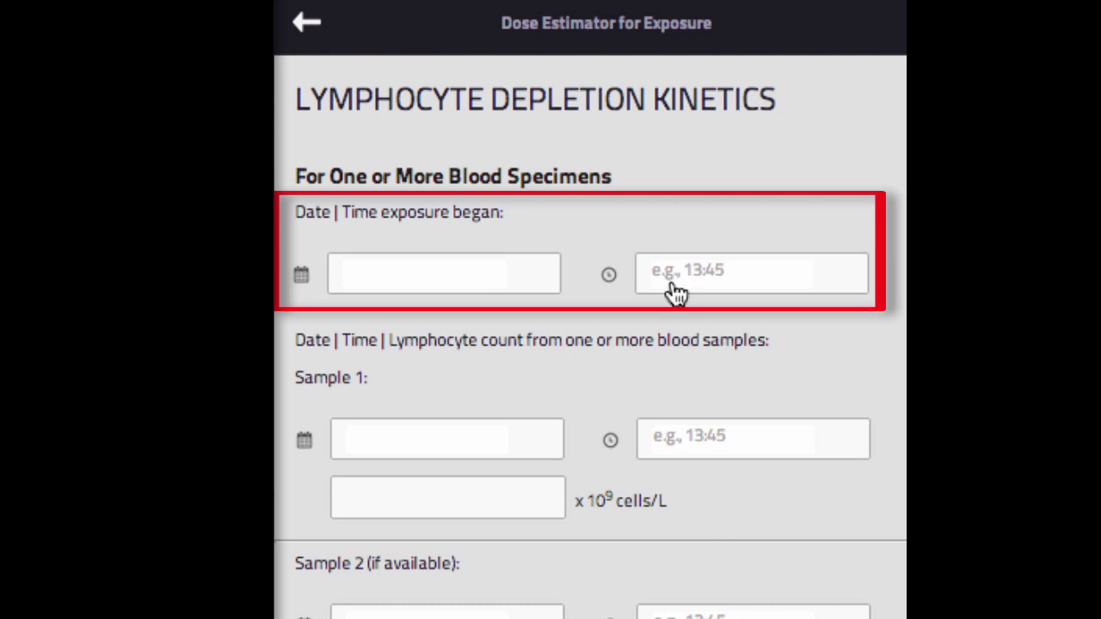
pyautogui.click(301, 275)
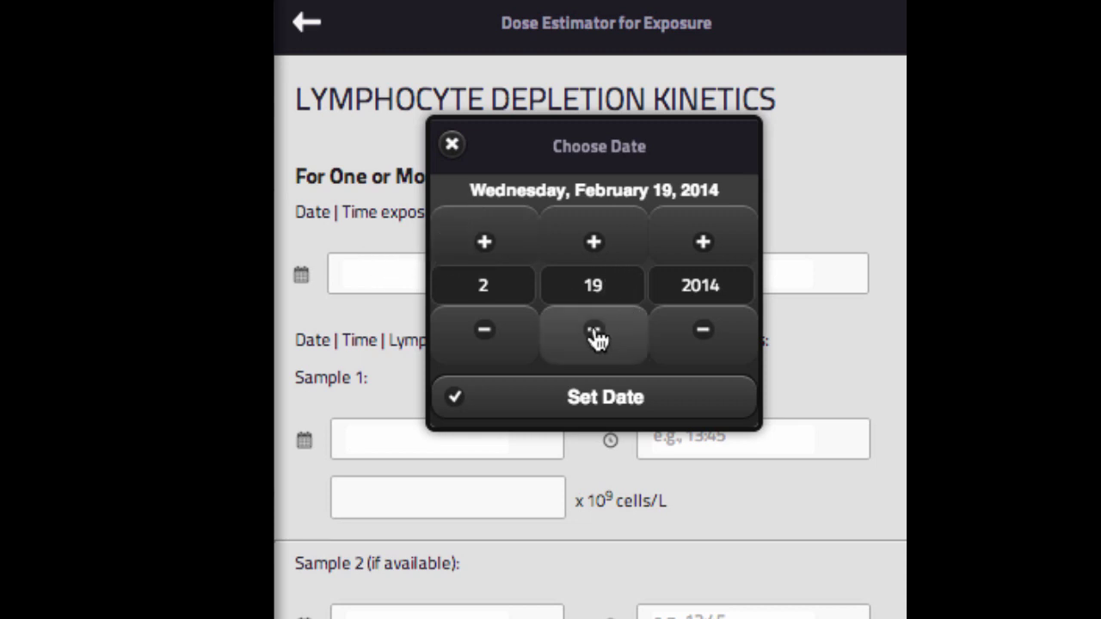
pyautogui.click(595, 336)
pyautogui.click(606, 398)
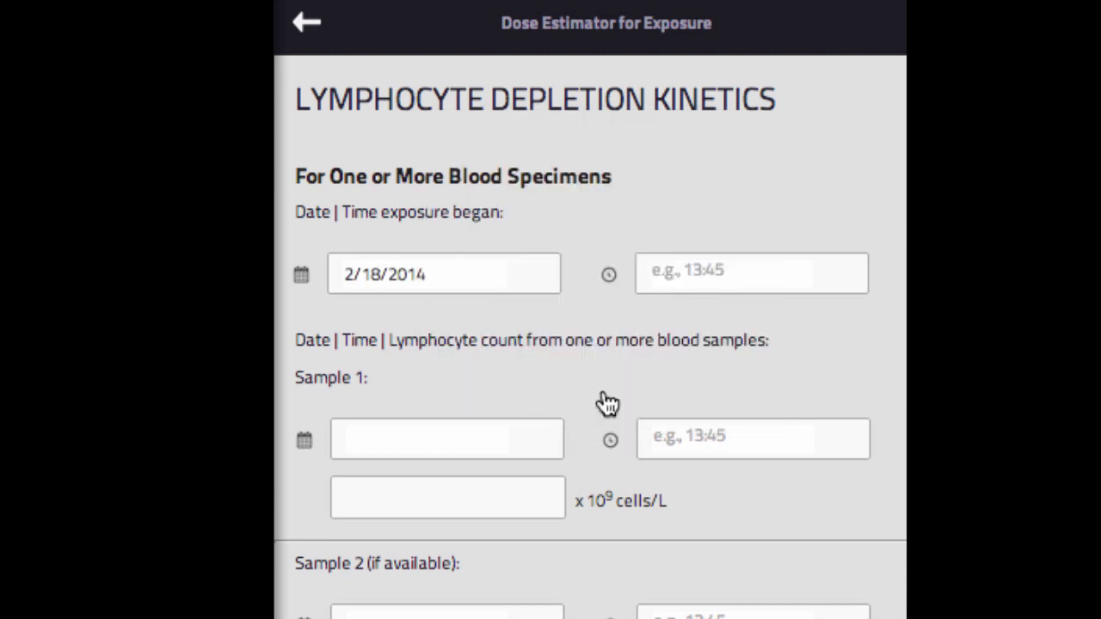
# Set the exposure start time to 0:00.
pyautogui.click(659, 277)
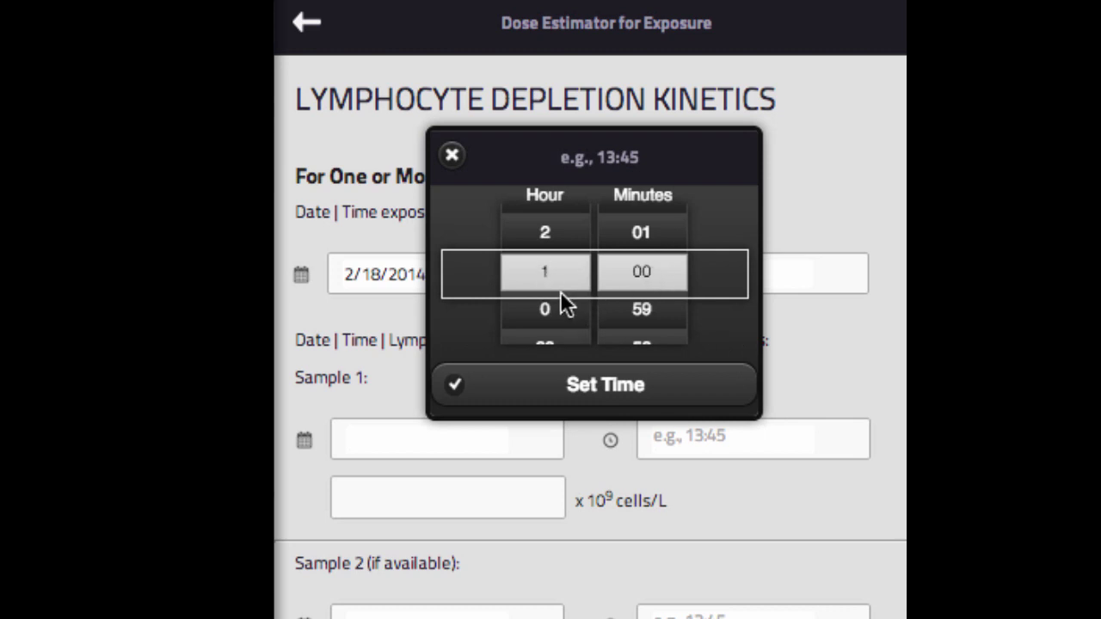
pyautogui.moveTo(558, 311); pyautogui.dragTo(554, 280)
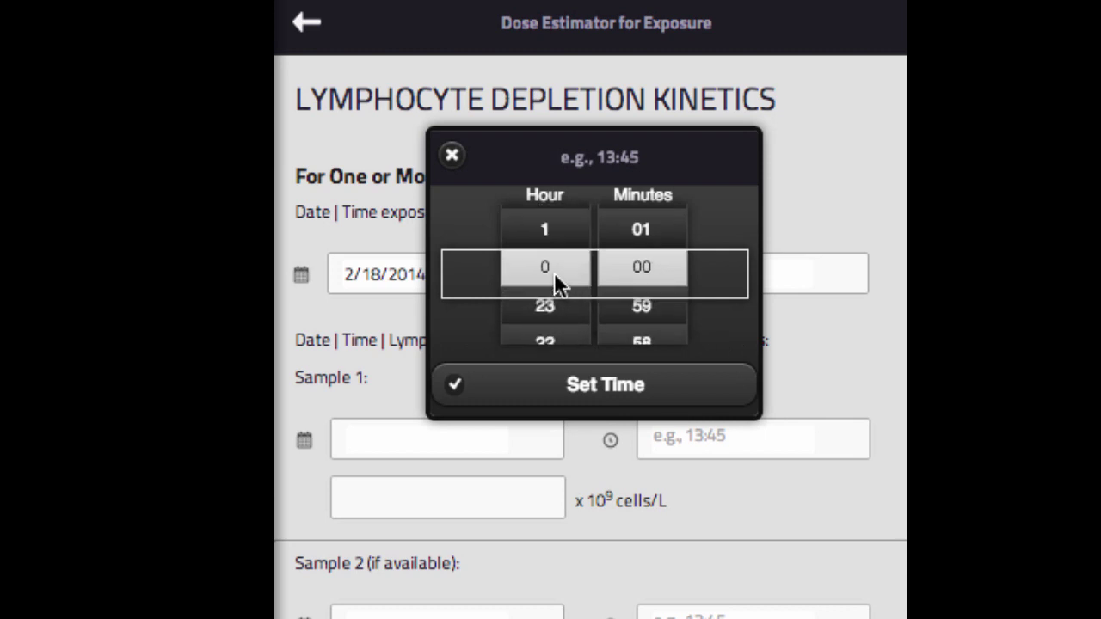
pyautogui.click(607, 386)
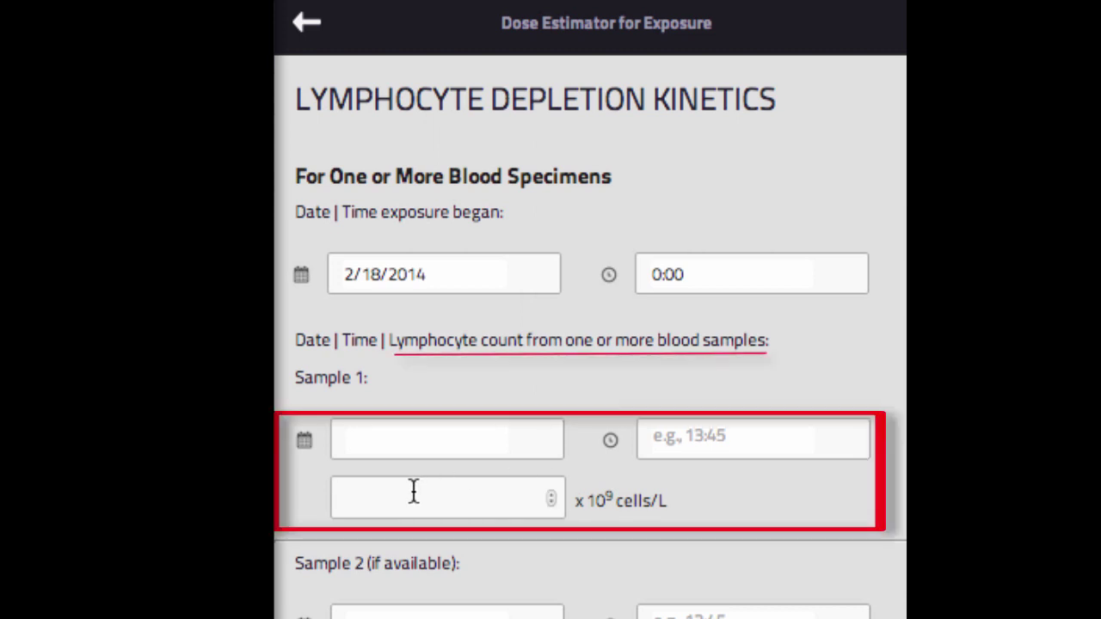
# Enter a Sample 1 lymphocyte count of 0.6 ×10⁹ cells/L dated 2/20/2014.
pyautogui.write('0')
pyautogui.write('.6')
pyautogui.click(468, 441)
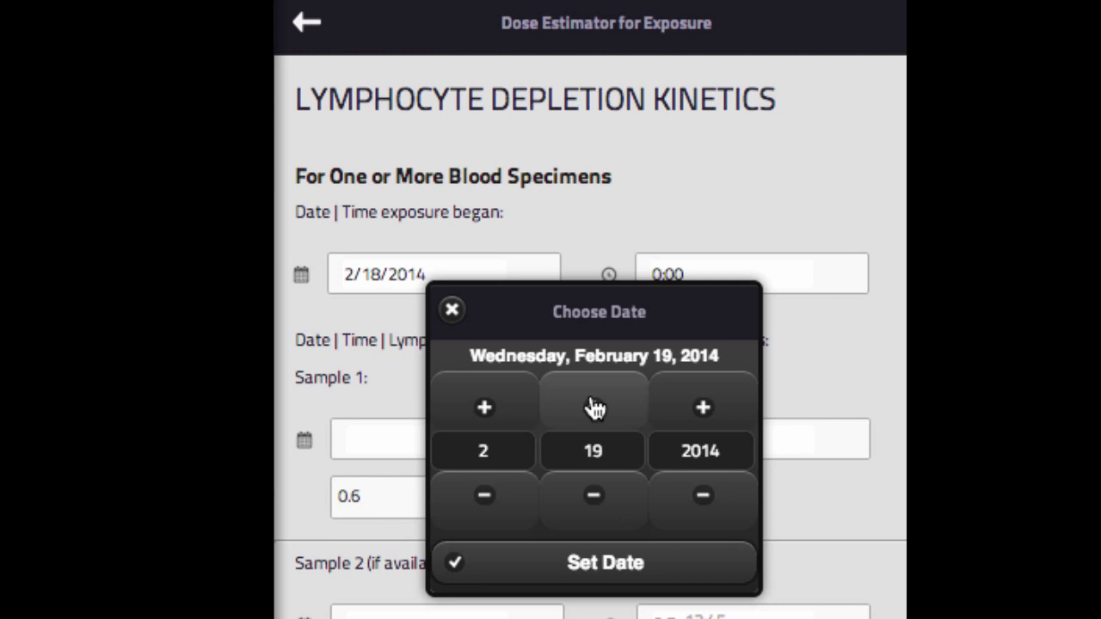
pyautogui.click(600, 410)
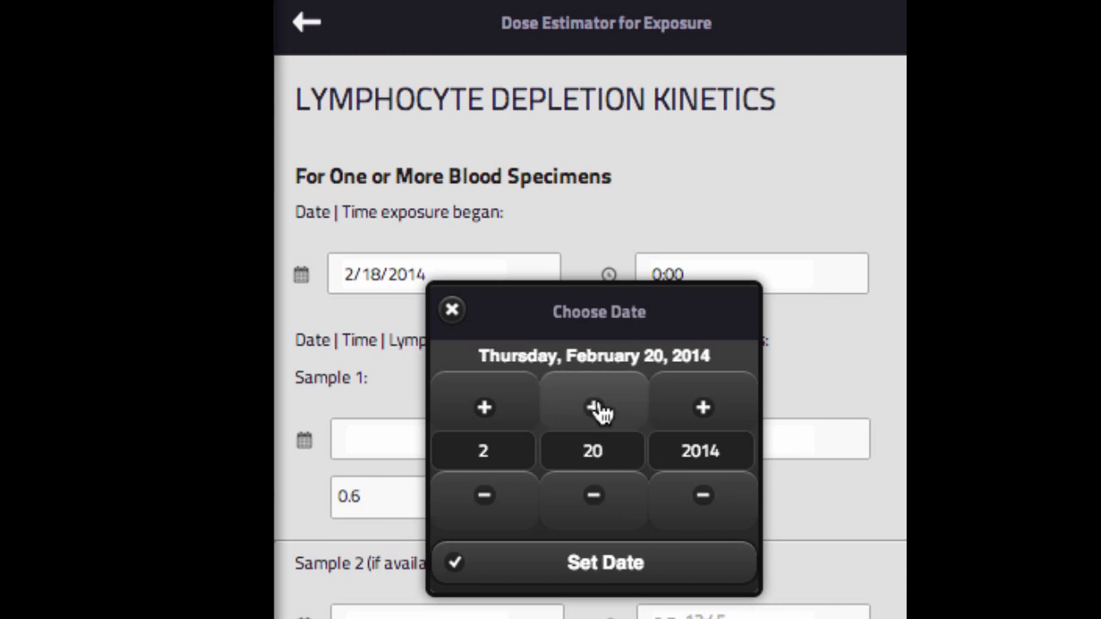
pyautogui.click(604, 573)
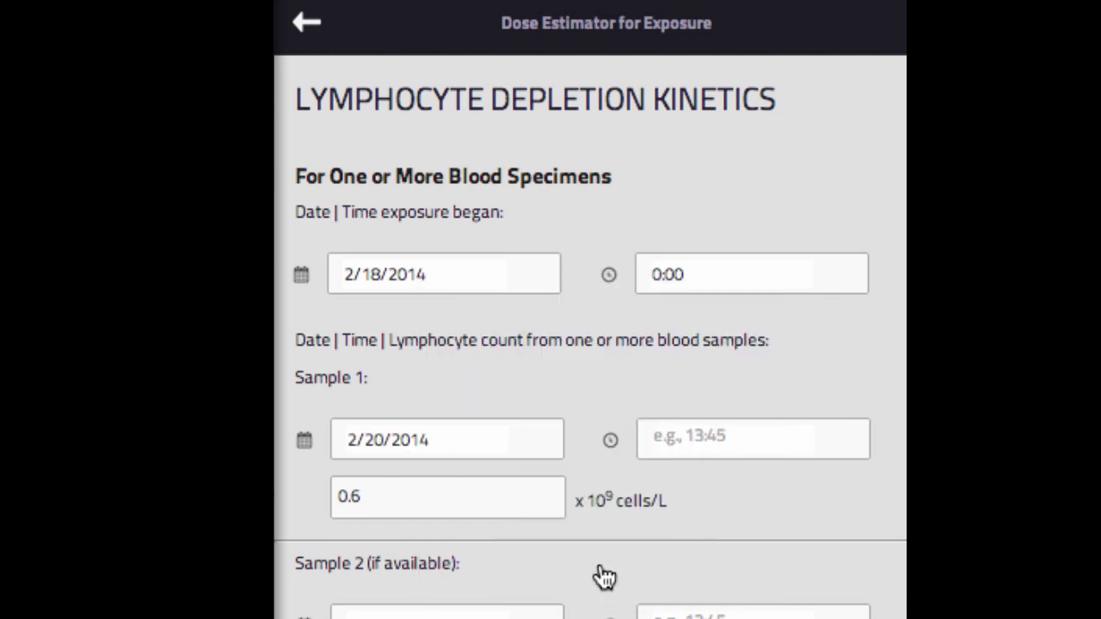
# Set the Sample 1 time to 1:00 and scroll down to Samples 2 and 3.
pyautogui.click(731, 444)
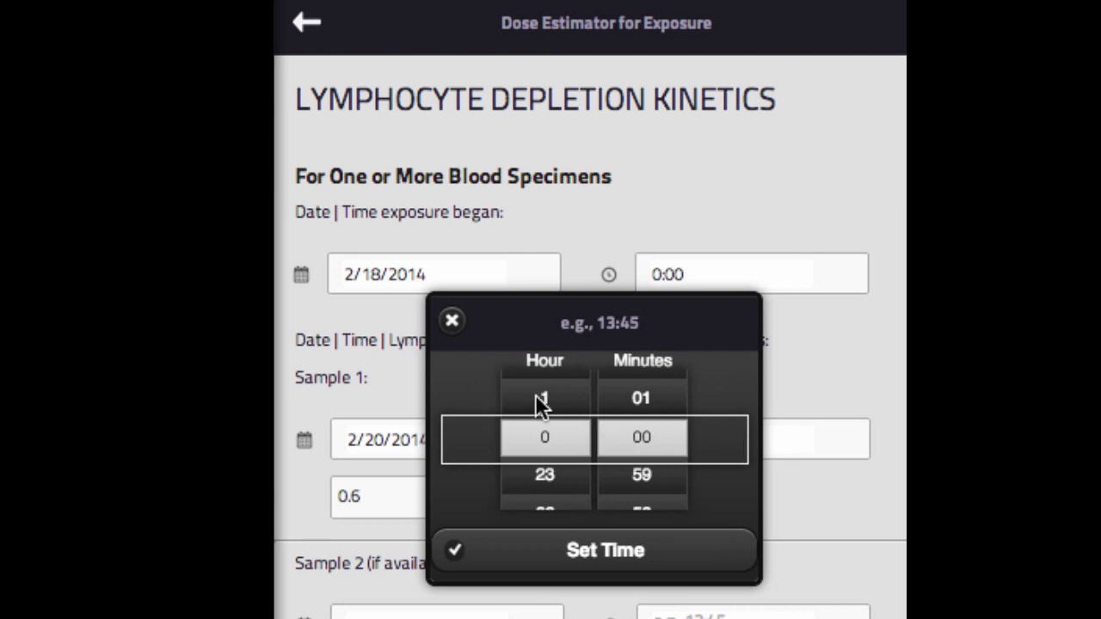
pyautogui.click(540, 401)
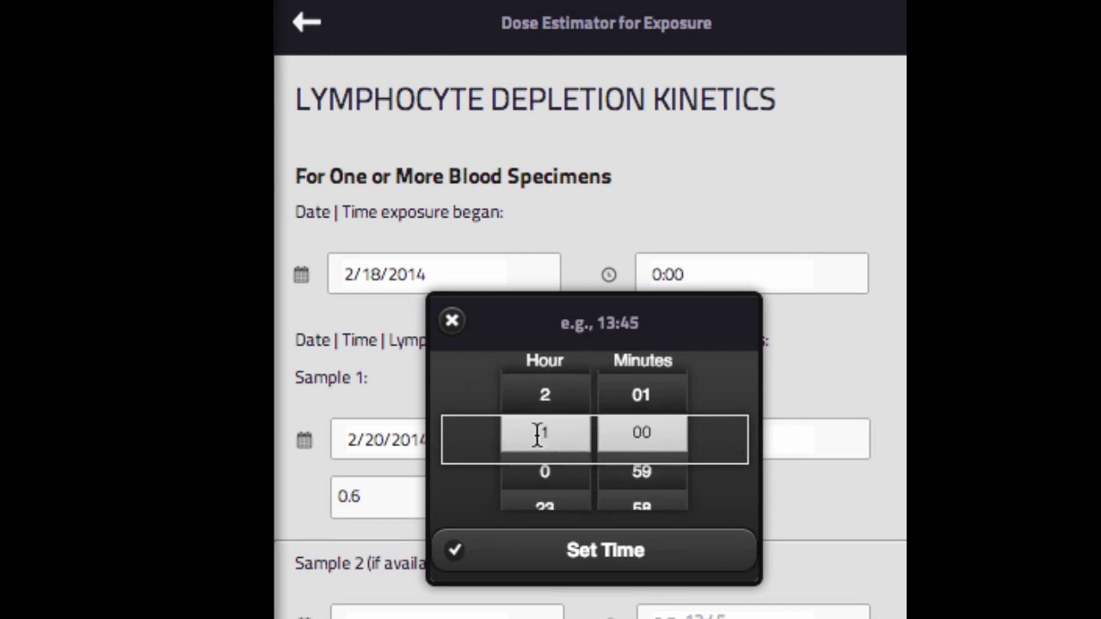
pyautogui.click(623, 553)
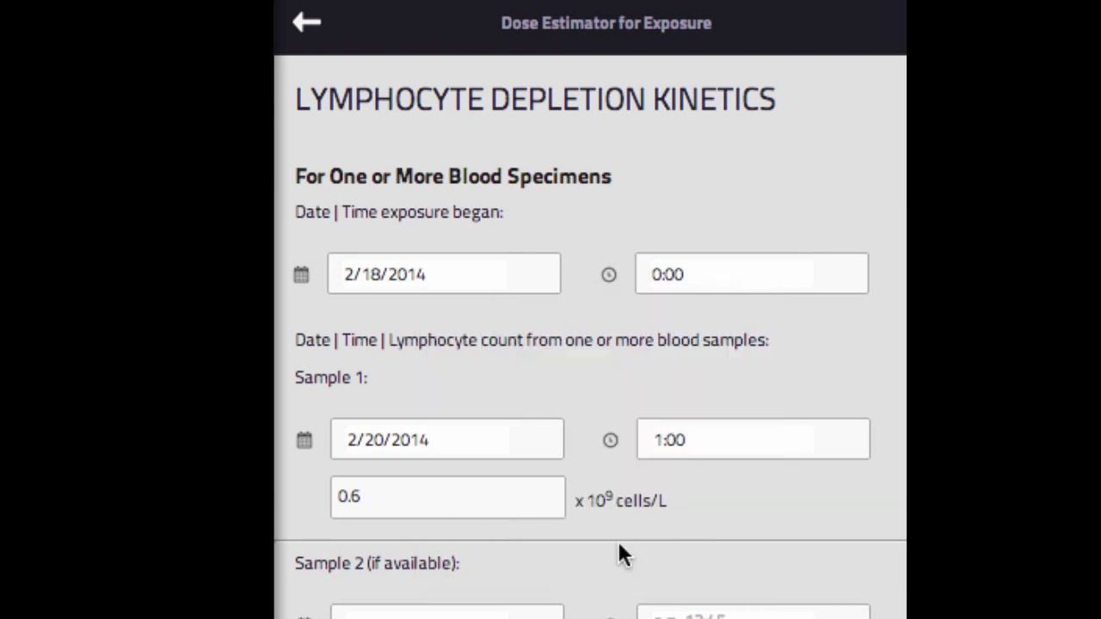
pyautogui.scroll(-2, 590, 344)
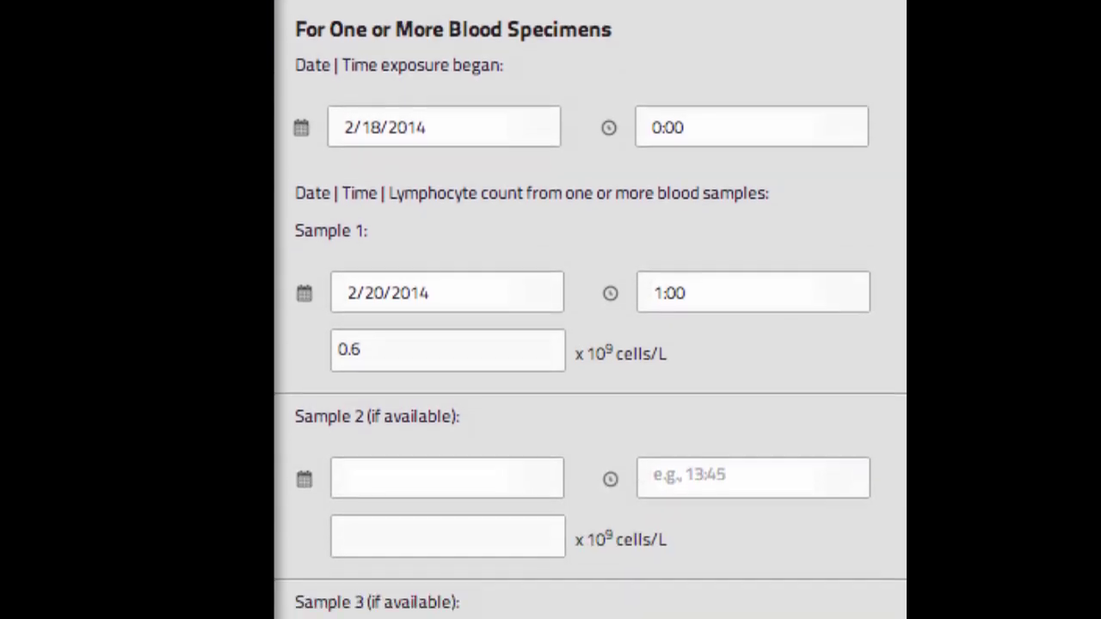
pyautogui.scroll(-2, 590, 344)
pyautogui.scroll(-1, 590, 344)
# Scroll down the Dose Estimator page below the 3.7 Gy estimate.
pyautogui.scroll(-1, 590, 344)
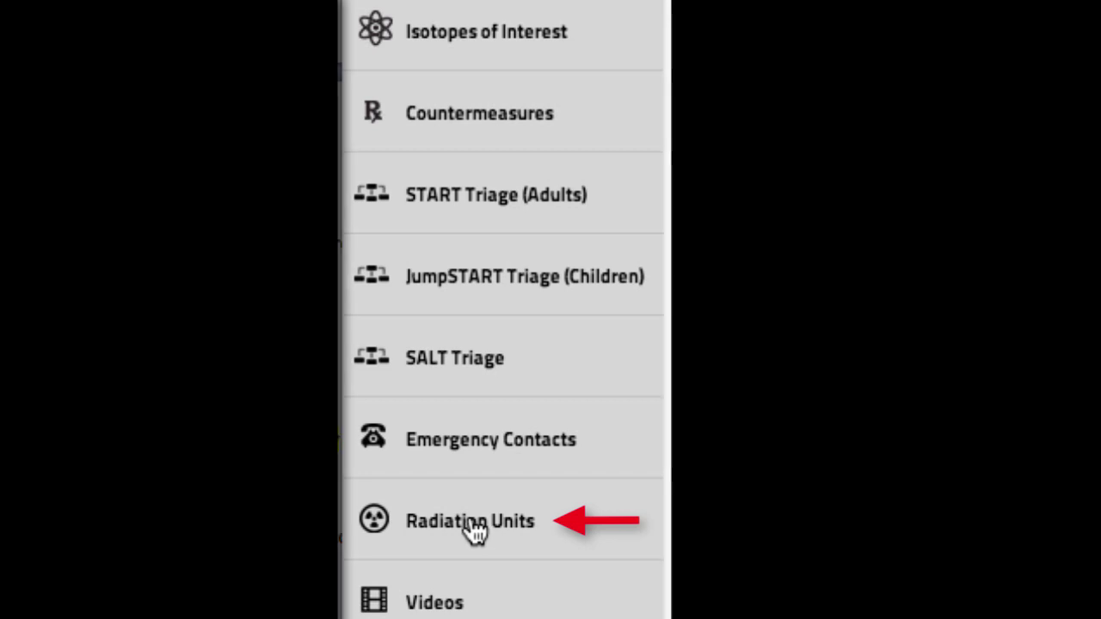
# Convert 1000 rem in the Dose Unit Conversion Tool, giving 10000 mSv and 10 Sv.
pyautogui.click(475, 532)
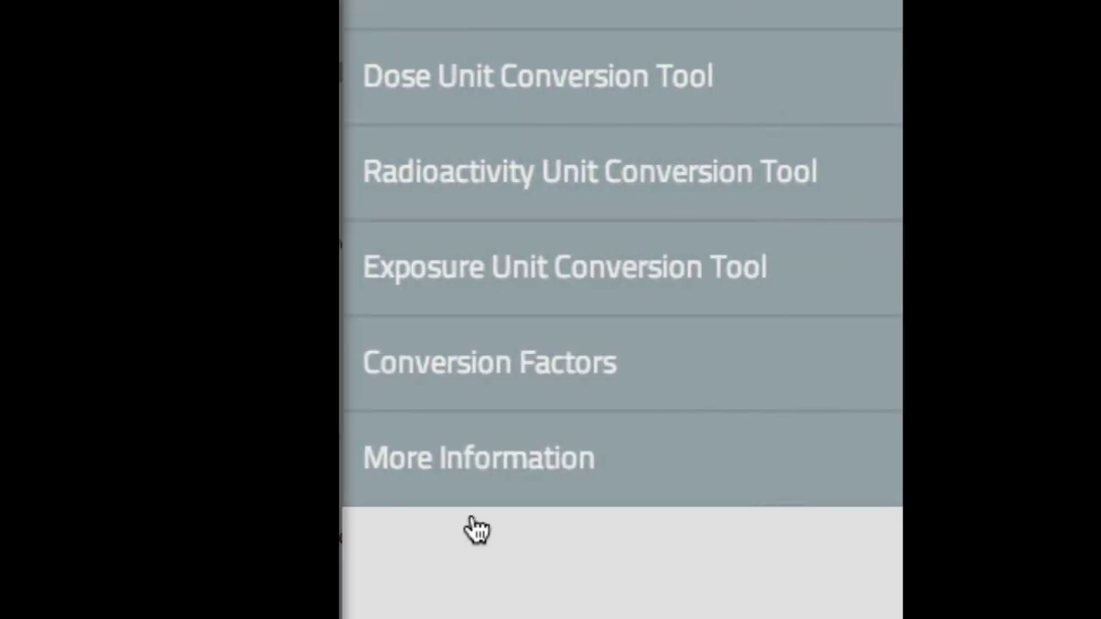
pyautogui.click(502, 79)
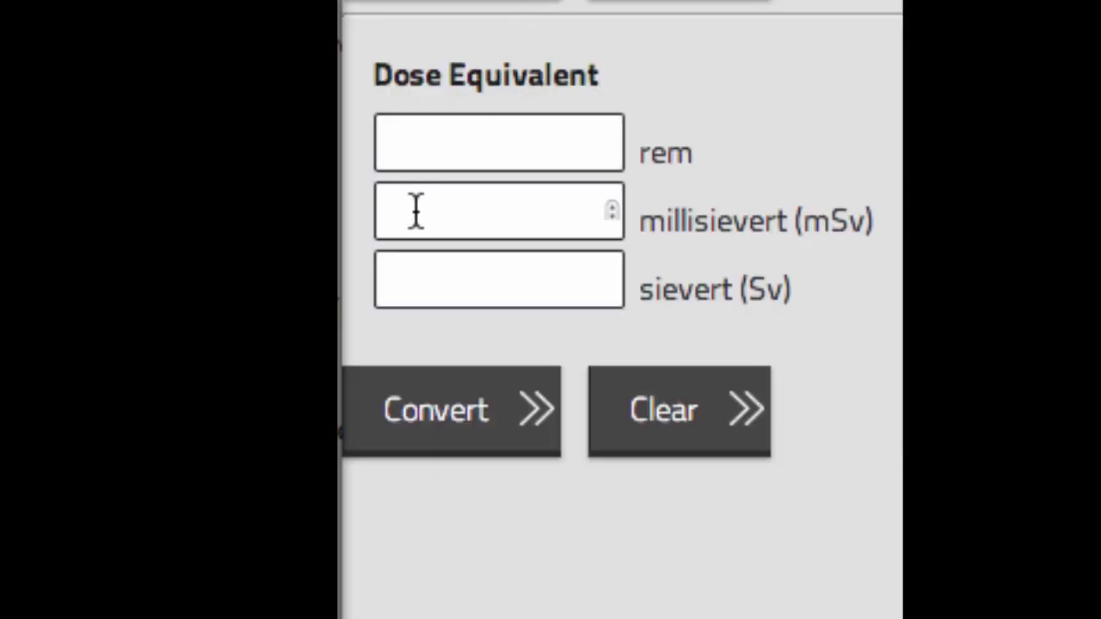
pyautogui.click(448, 147)
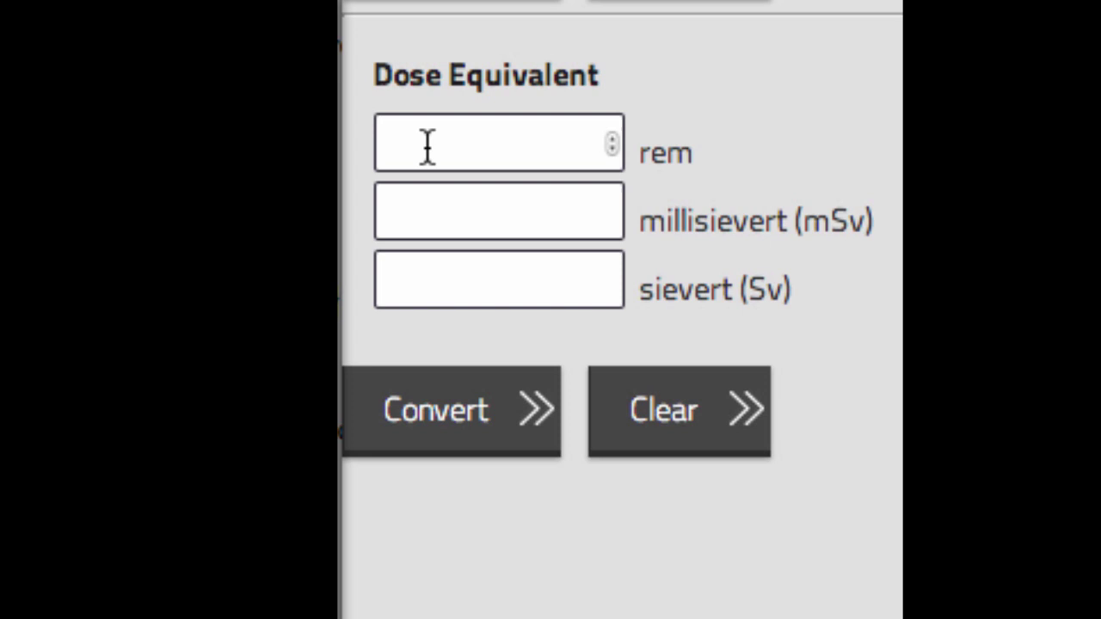
pyautogui.write('1000')
pyautogui.click(446, 420)
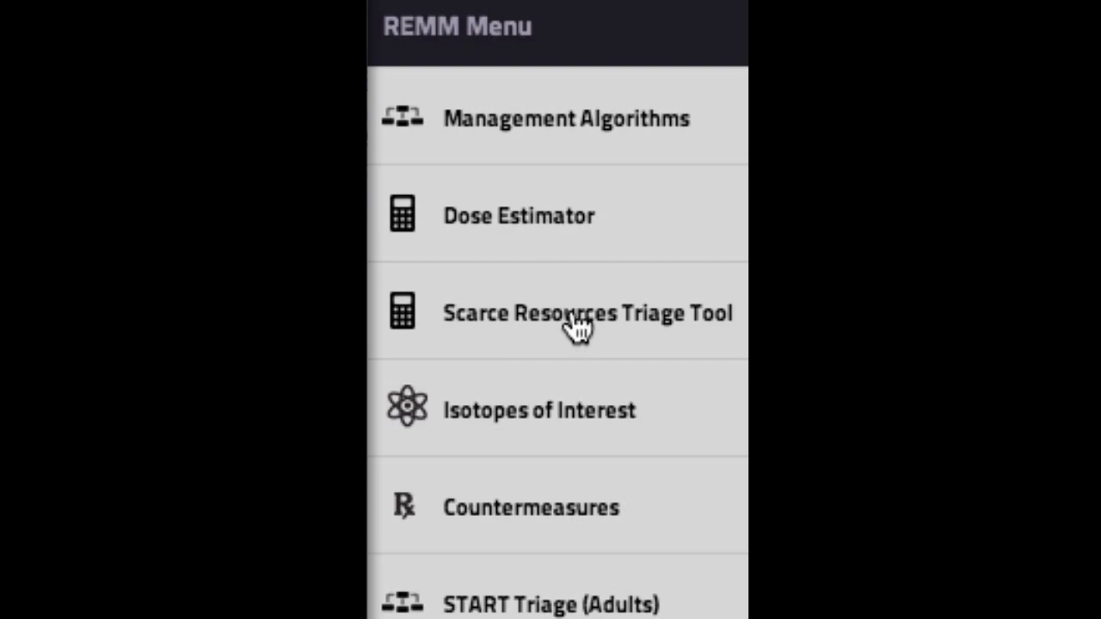
# Start the Scarce Resources Triage Tool at Step 1 with Radiation only selected.
pyautogui.click(572, 331)
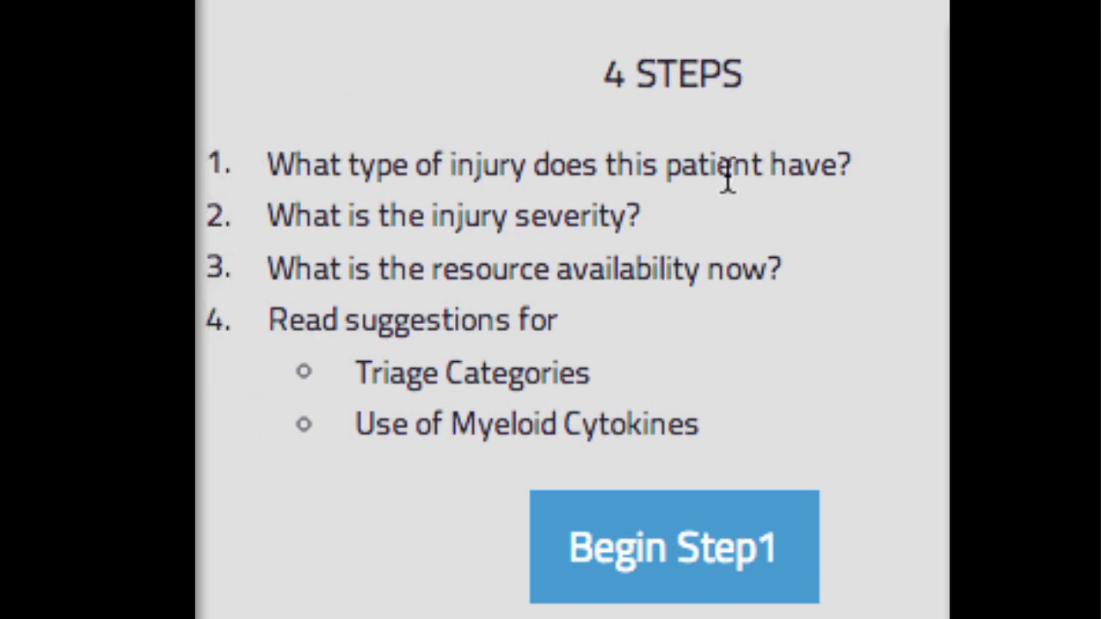
pyautogui.click(711, 542)
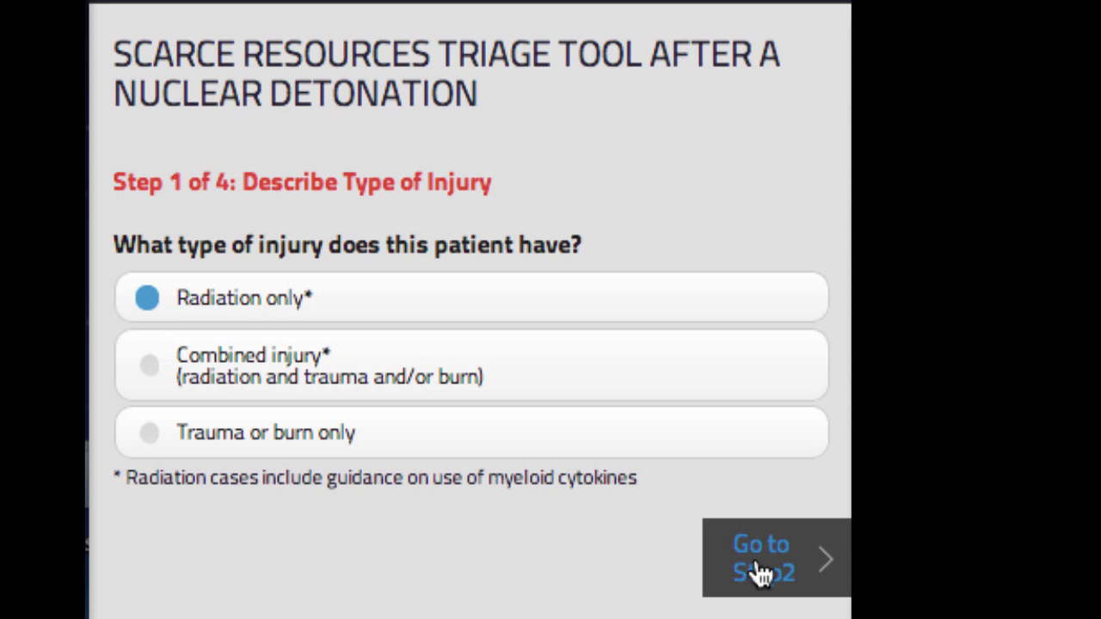
# At Step 2, estimate a 3.1 Gy dose from the 0.9 ×10⁹ cells/L lymphocyte sample.
pyautogui.click(757, 572)
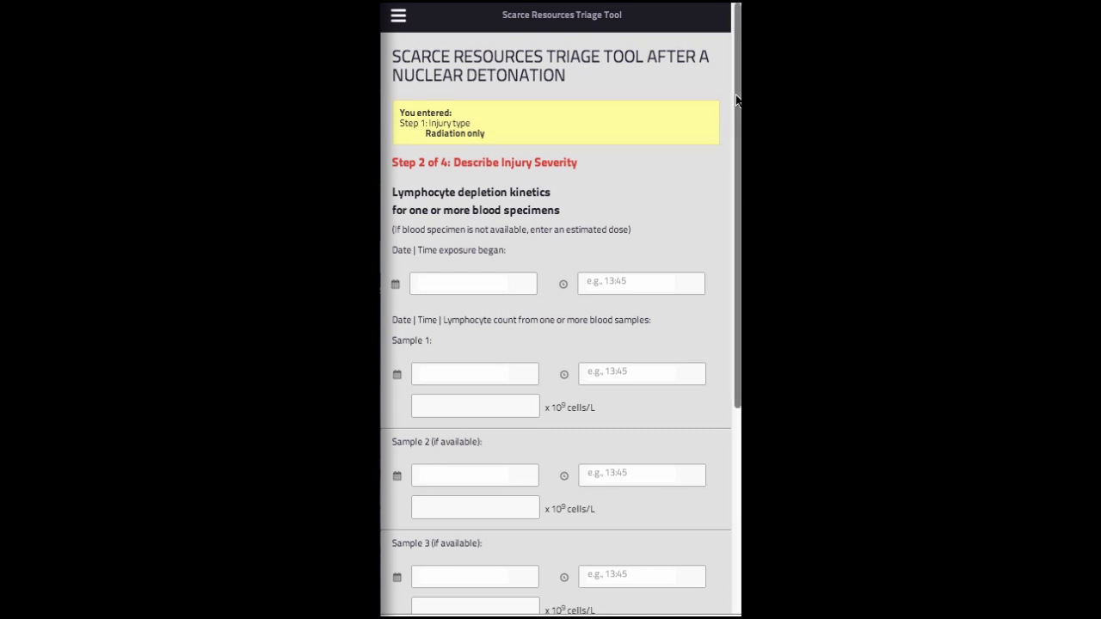
pyautogui.scroll(-1, 736, 105)
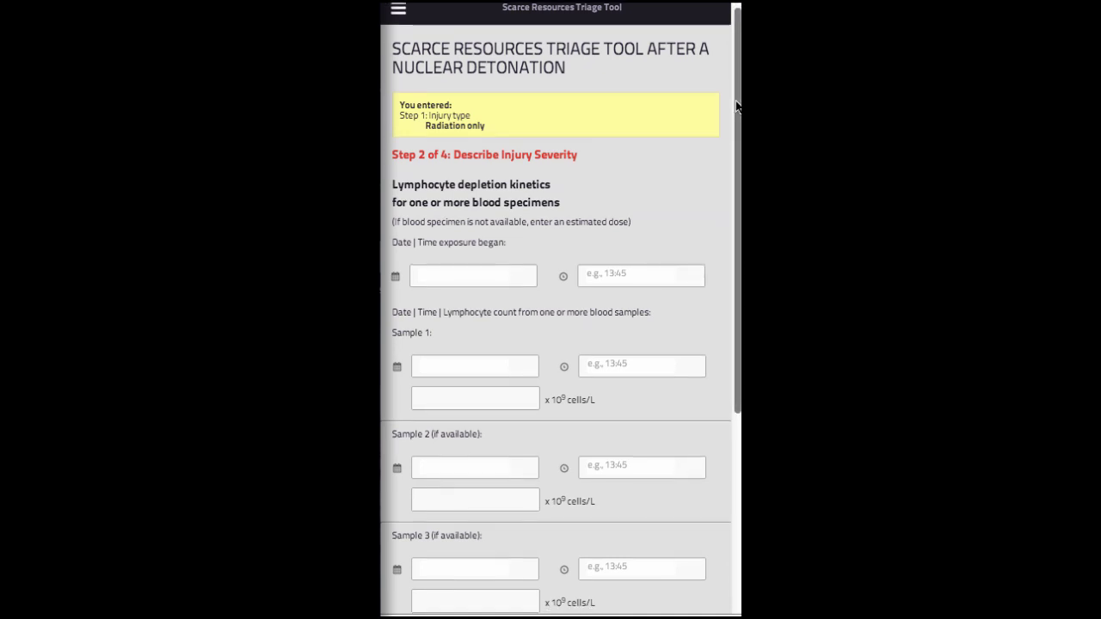
pyautogui.moveTo(736, 106); pyautogui.dragTo(736, 191)
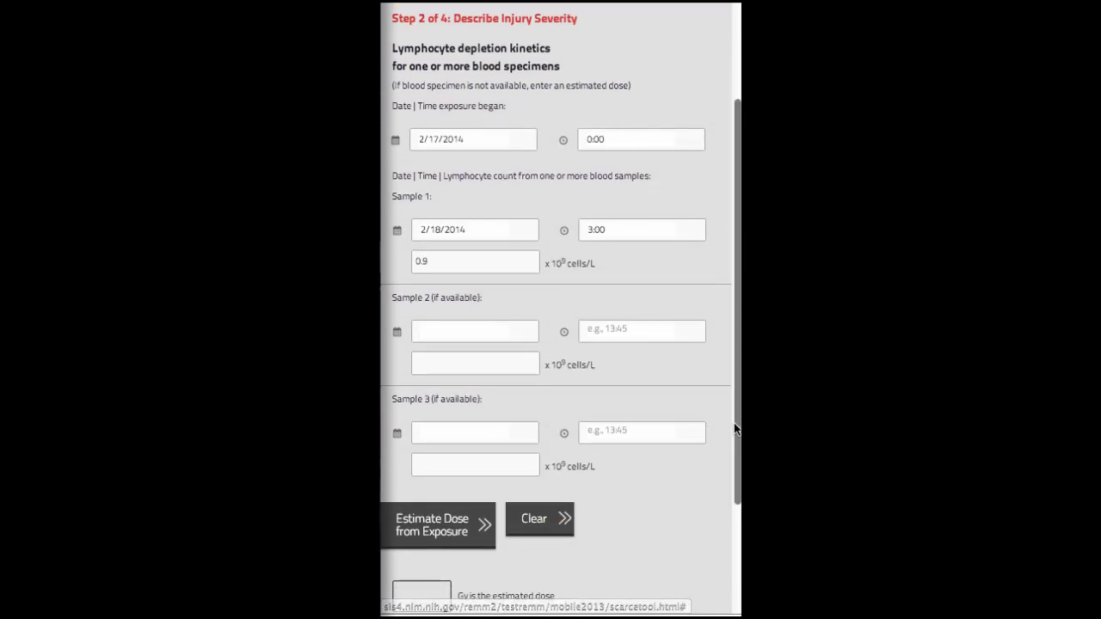
pyautogui.scroll(-2, 737, 482)
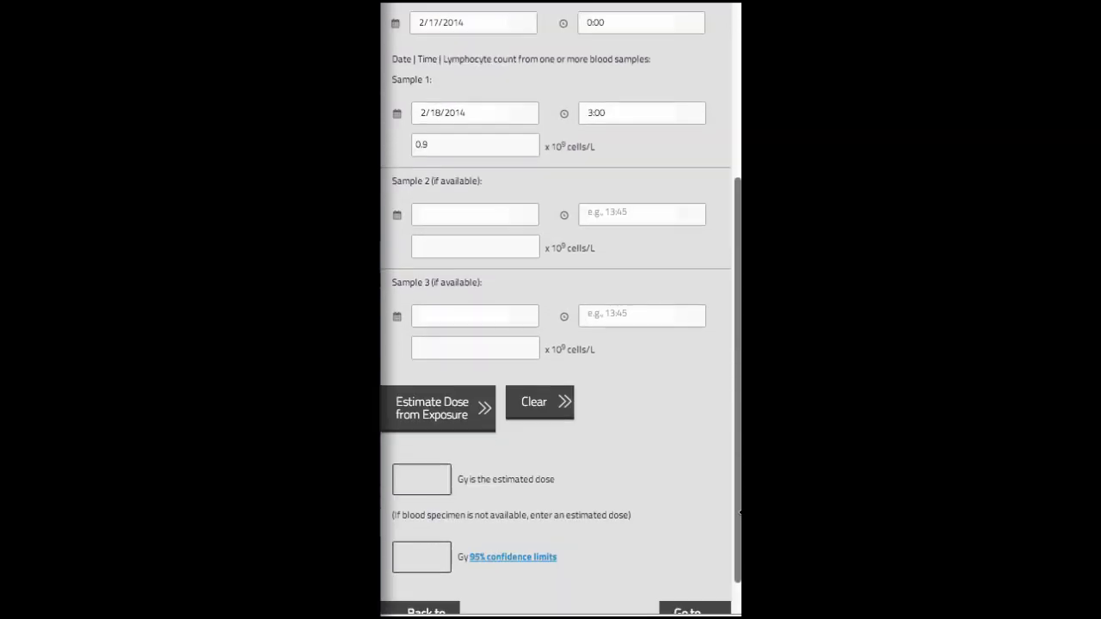
pyautogui.scroll(-1, 740, 513)
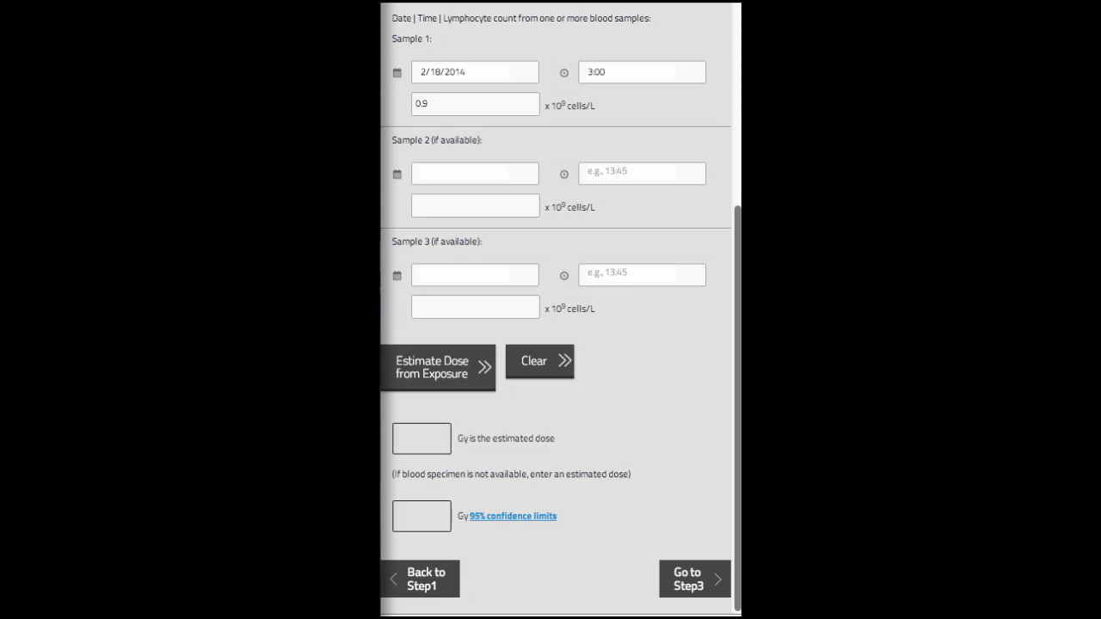
pyautogui.click(442, 379)
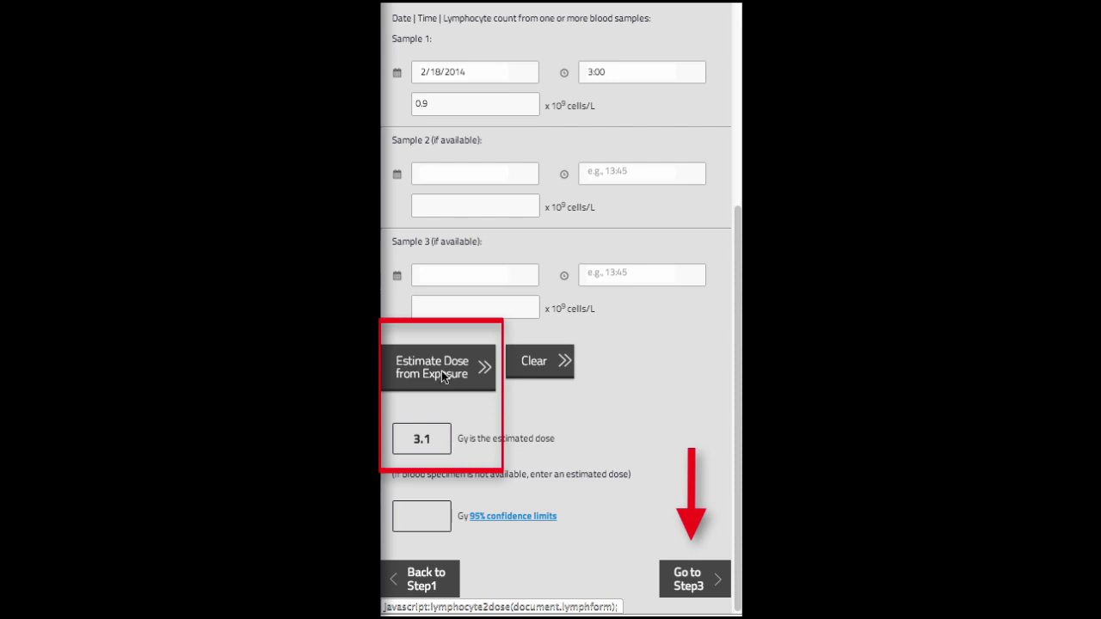
# Go to Step 3 and rate resource availability as Fair.
pyautogui.click(707, 584)
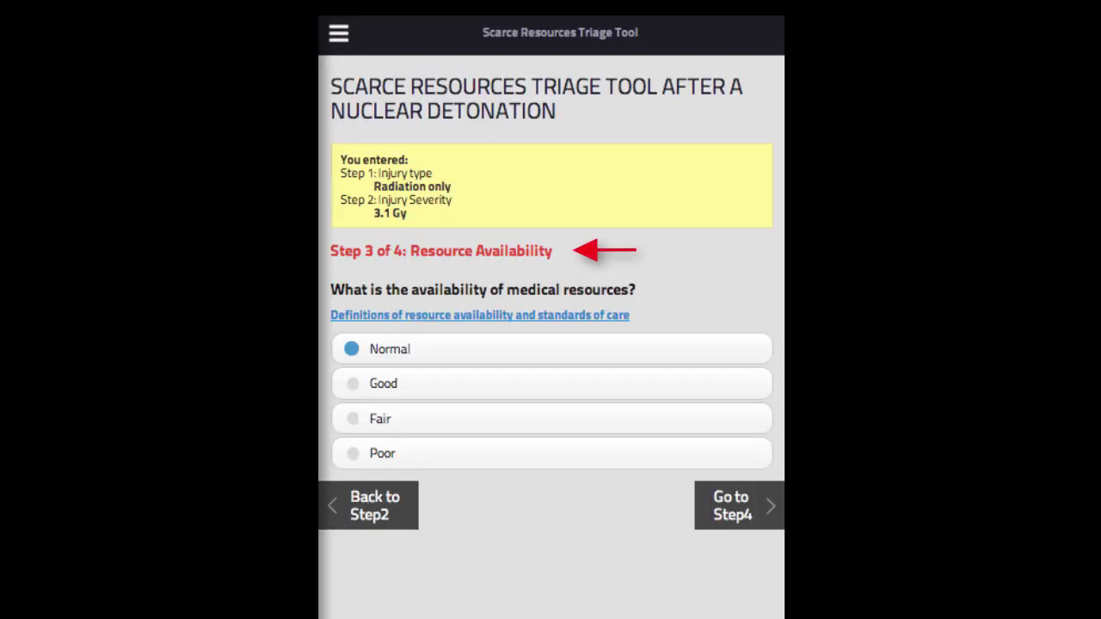
pyautogui.click(350, 388)
pyautogui.click(355, 421)
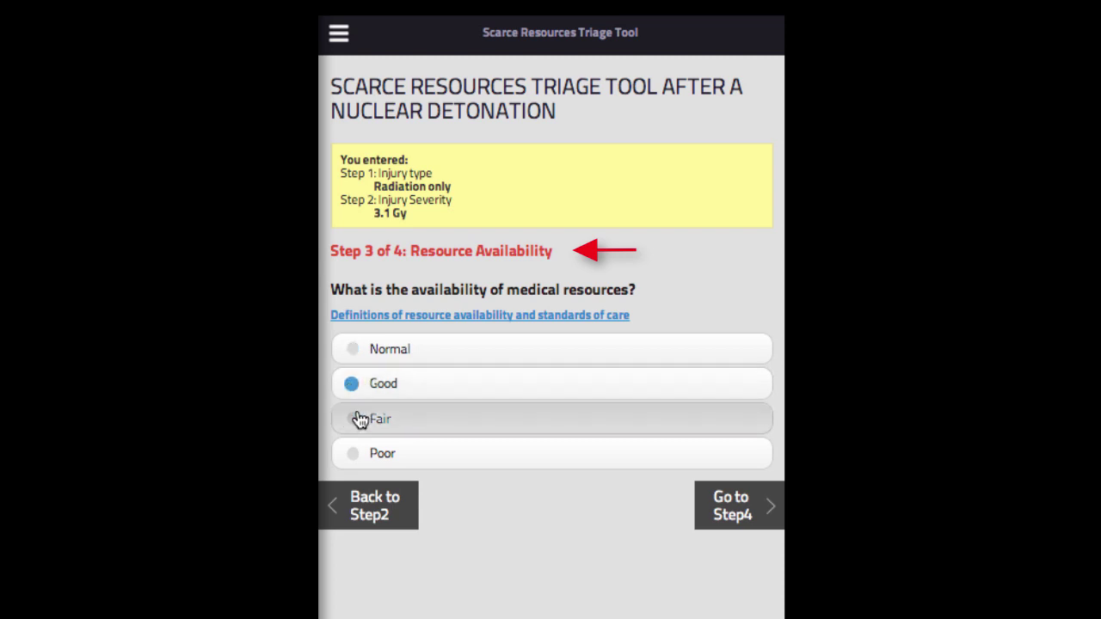
pyautogui.click(356, 457)
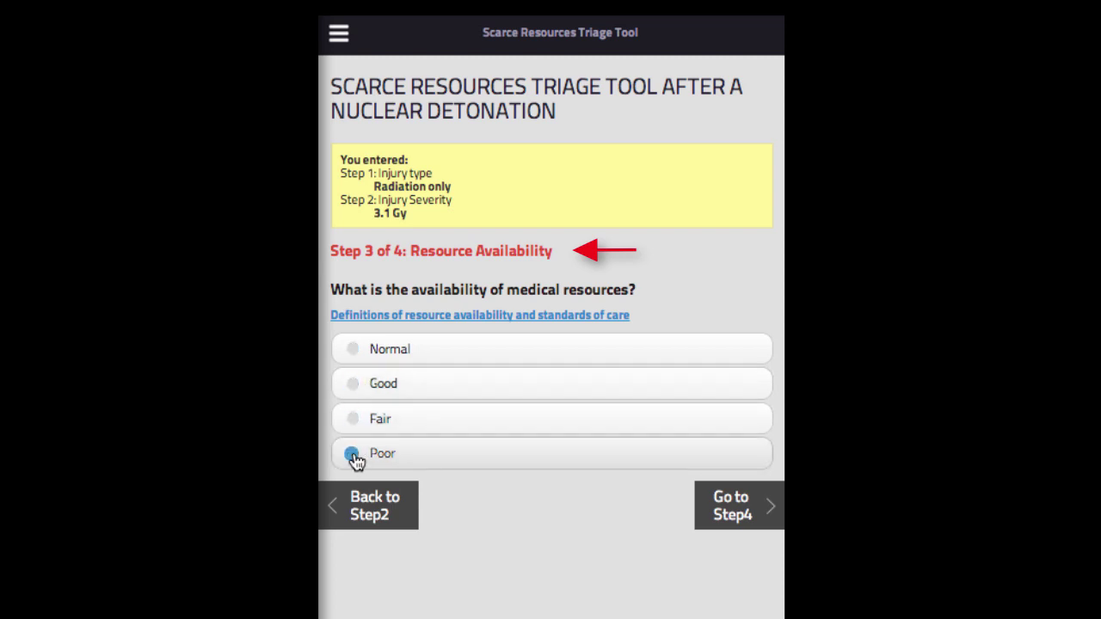
pyautogui.click(356, 418)
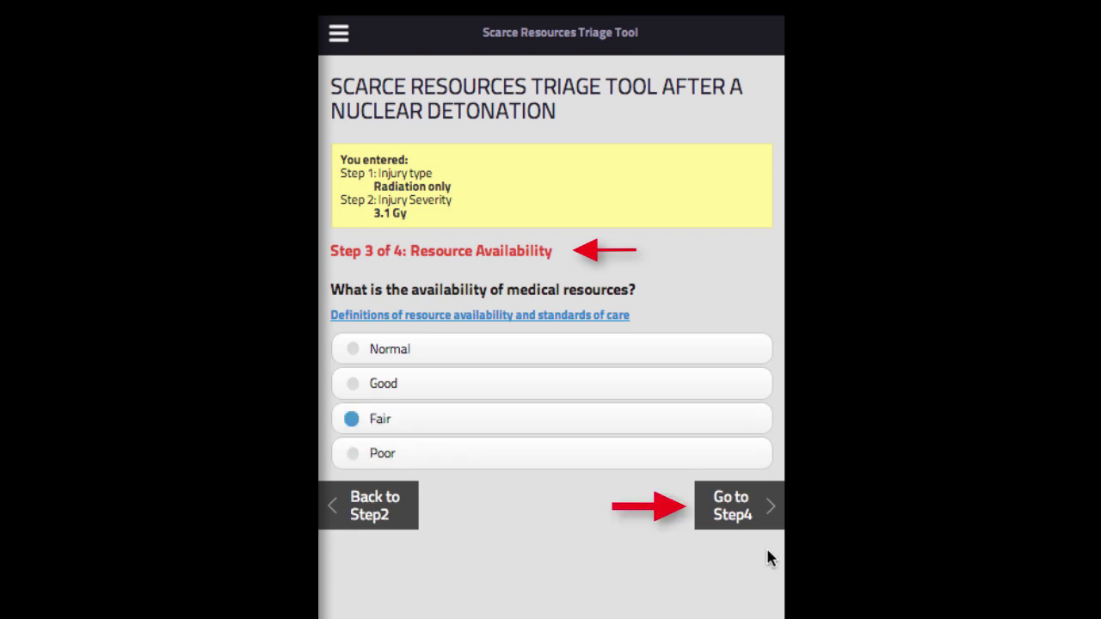
# Go to Step 4 for the Immediate triage result with G-CSF guidance.
pyautogui.click(730, 506)
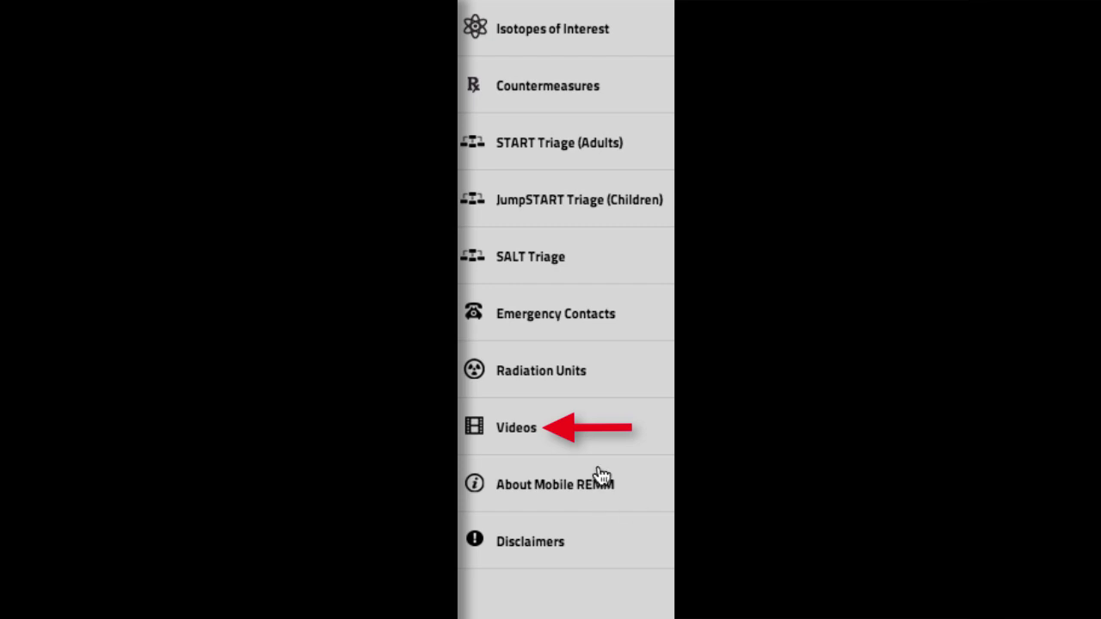
# Show the Videos list of training clips, from Radiation Principles through Scarce Resource Tool.
pyautogui.click(486, 423)
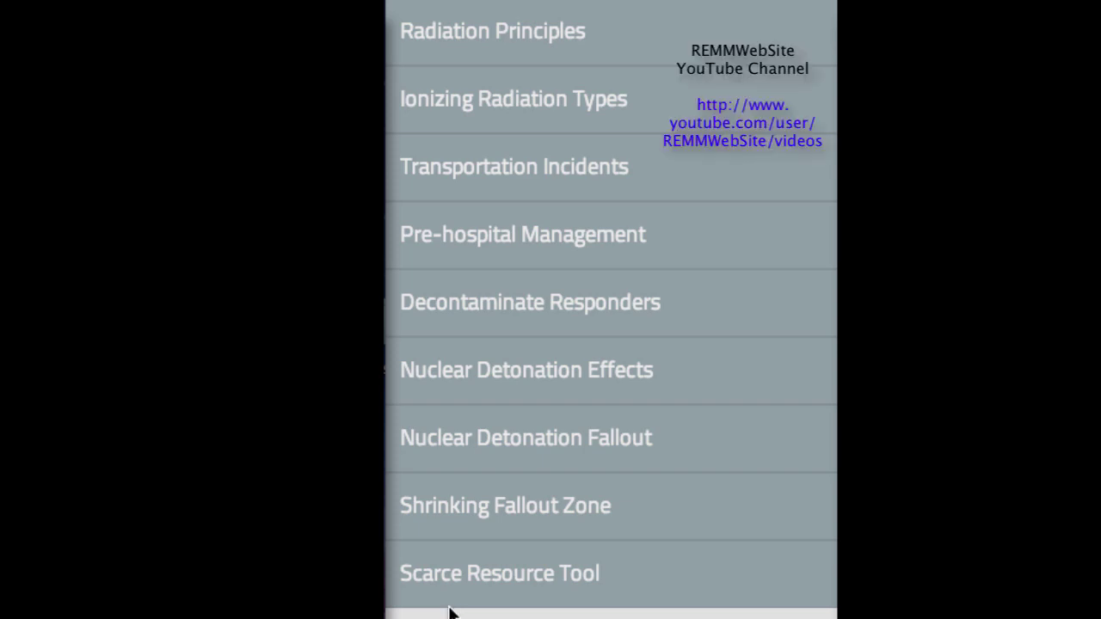